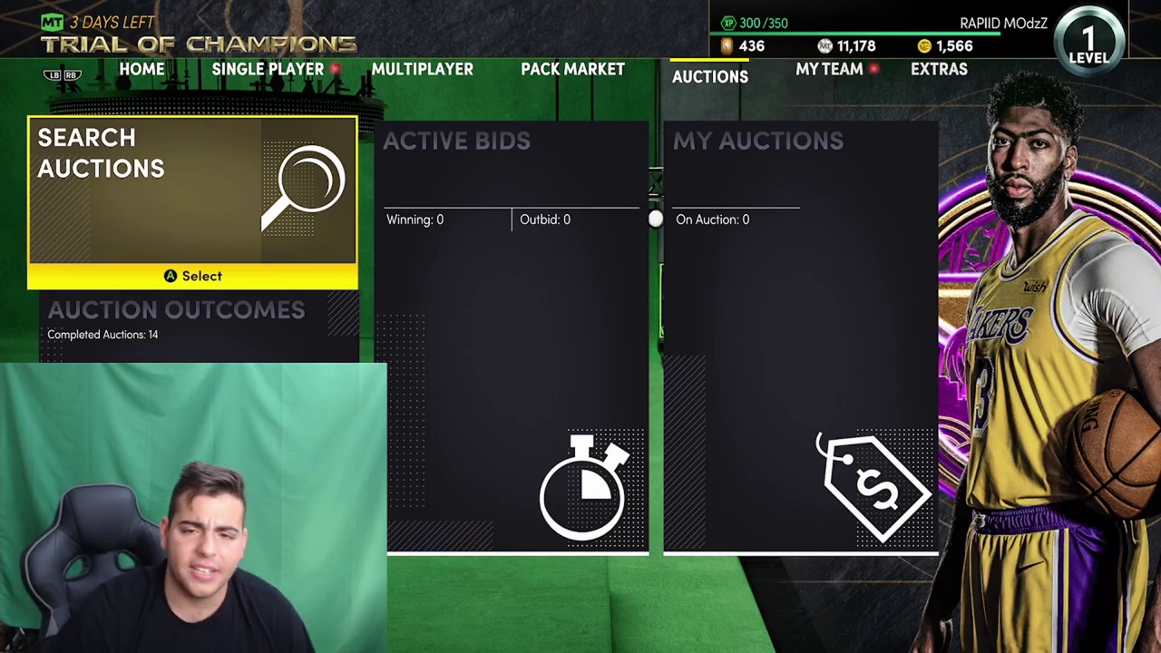
Browse the limited time cards in the Pack Market's Trial of Champions Super Pack
key("Left")
key("Return")
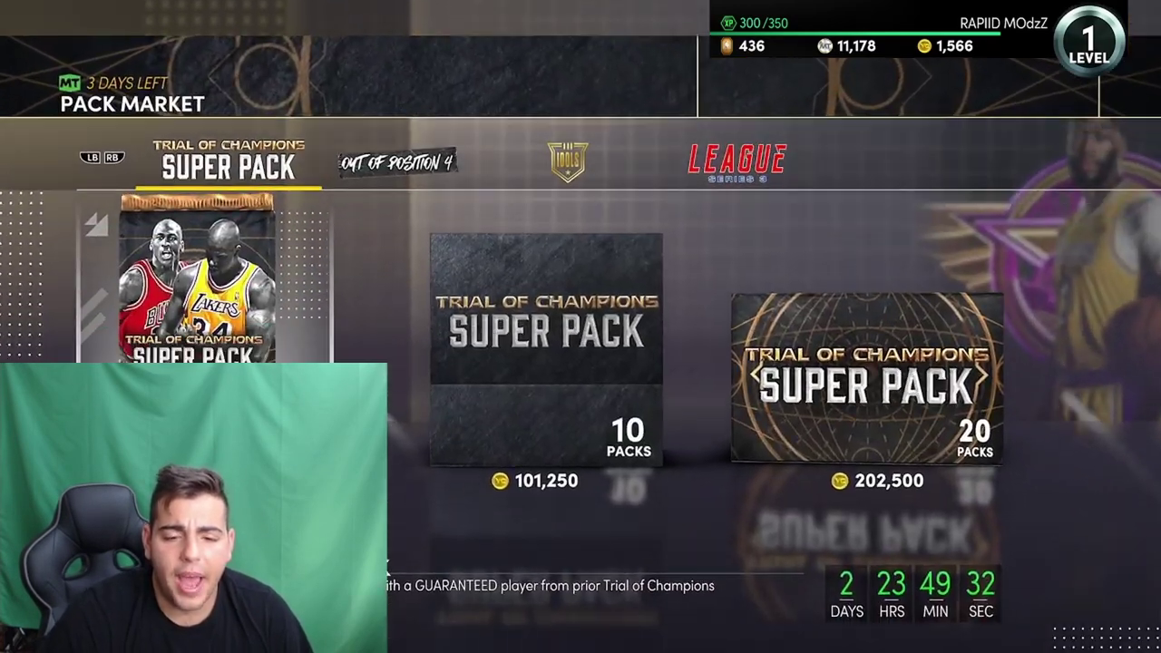
key("Return")
key("Down")
key("Down")
key("Down")
key("Down")
key("Down")
key("Down")
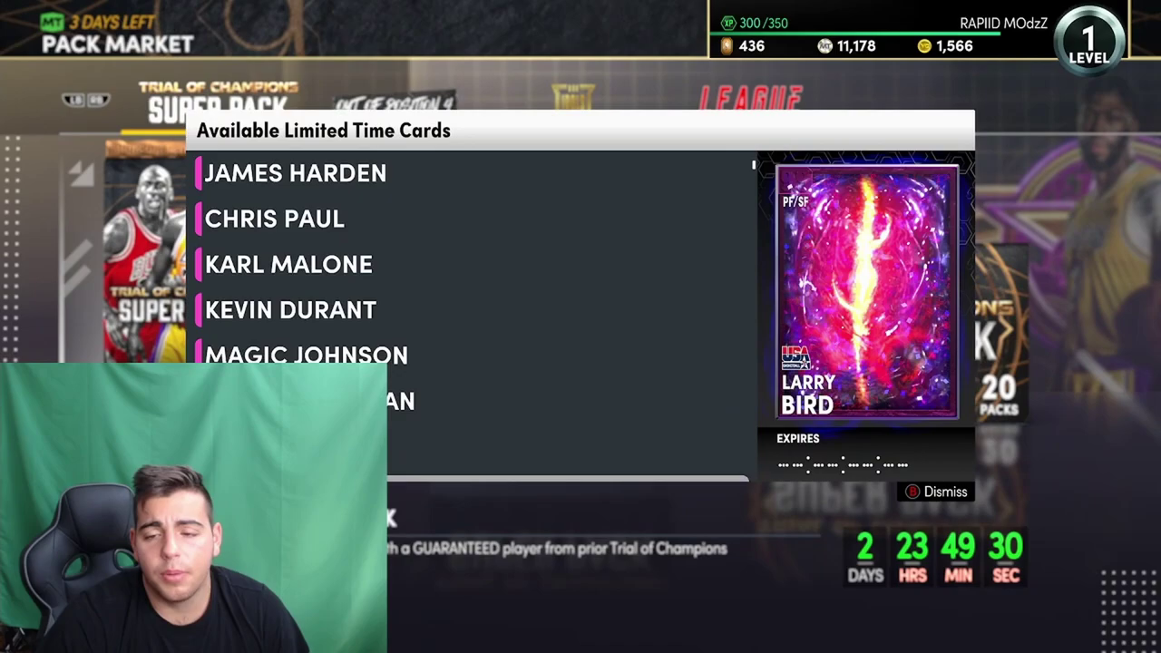
key("Down")
key("Down")
key("Down")
key("Escape")
key("Escape")
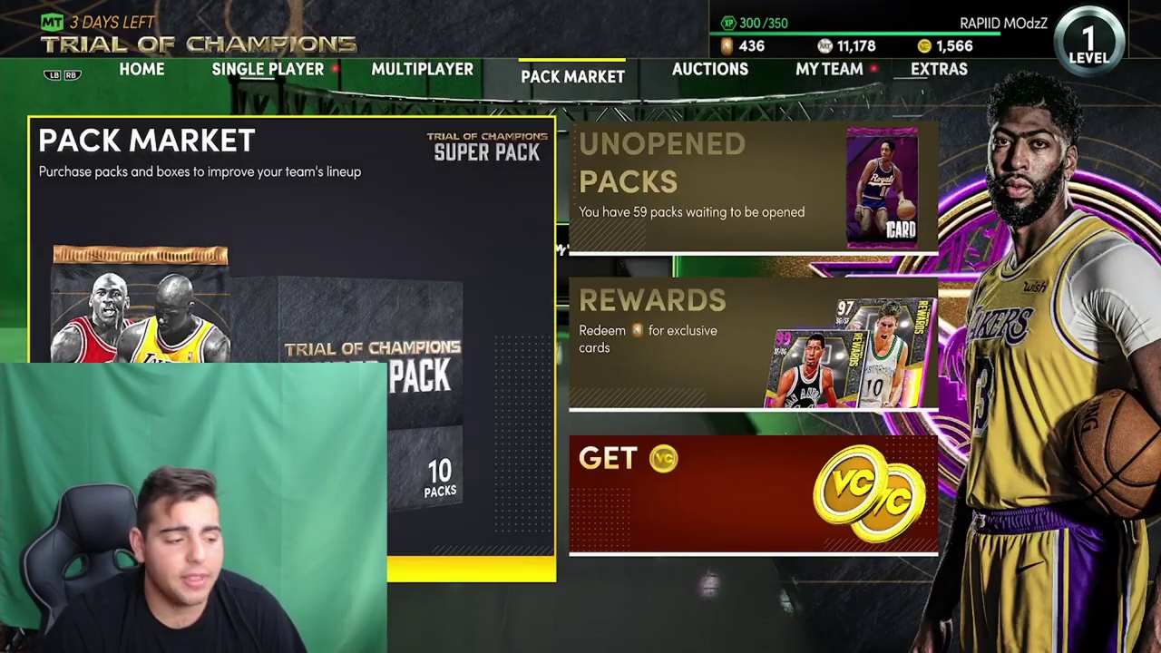
Review the 14 pending items under Auctions > Auction Outcomes
key("Right")
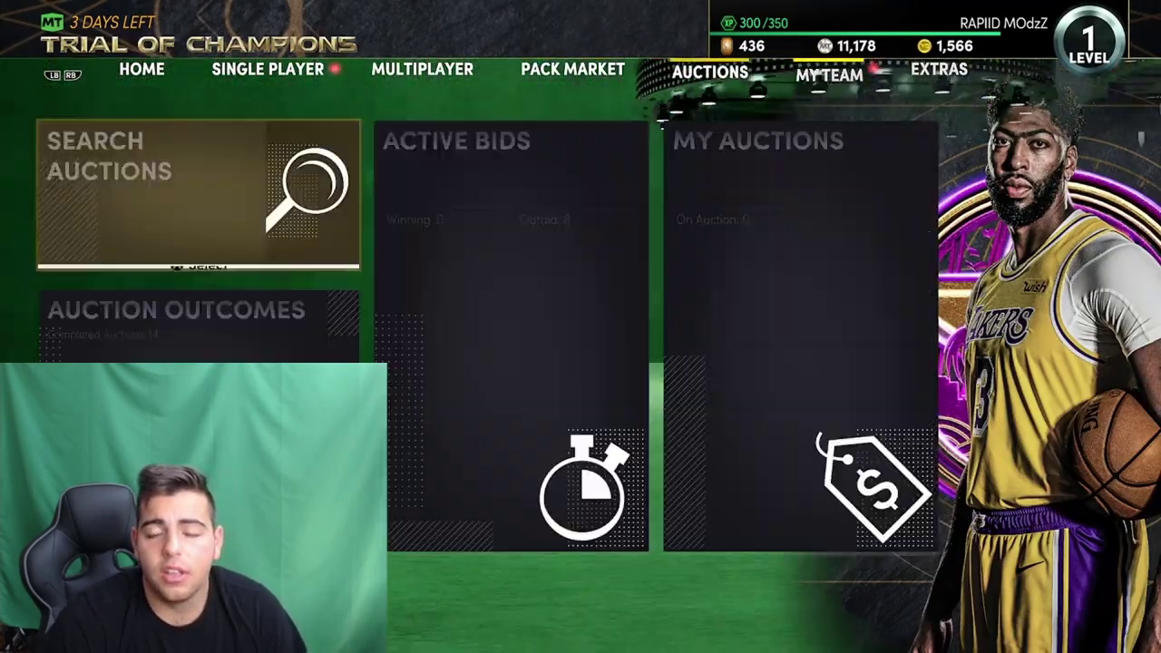
key("Down")
key("Return")
key("Down")
key("Down")
key("Down")
key("Down")
key("Down")
key("Down")
key("Down")
key("Down")
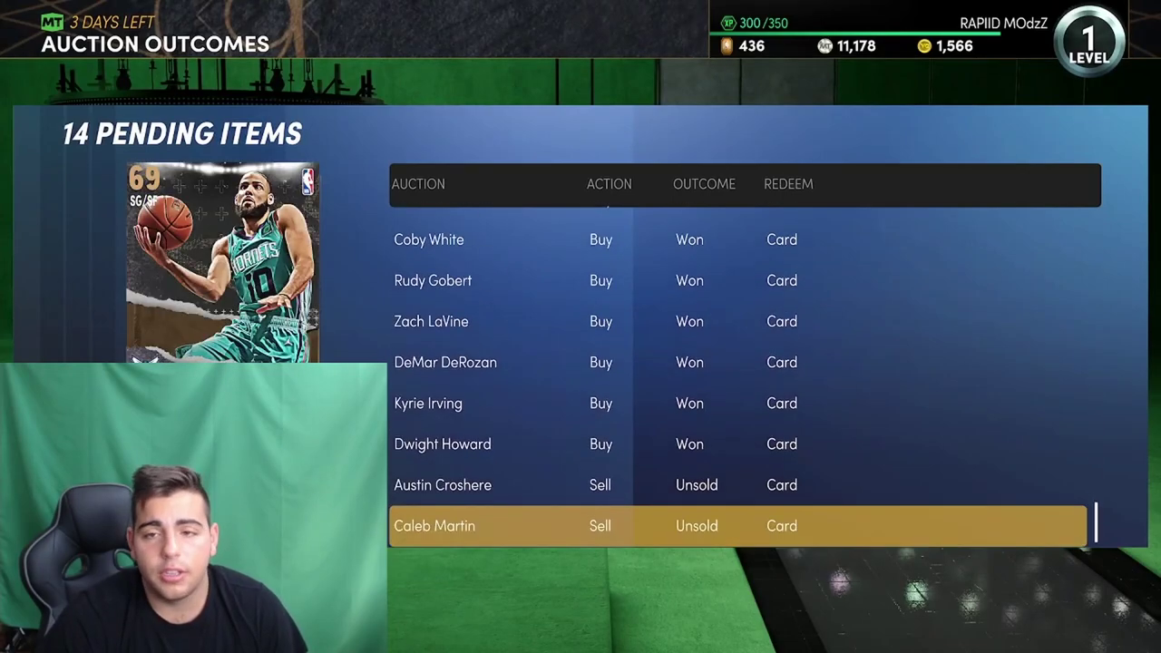
key("Escape")
Return to the Trial of Champions Super Pack showing its 10- and 20-pack bundles
key("Left")
key("Return")
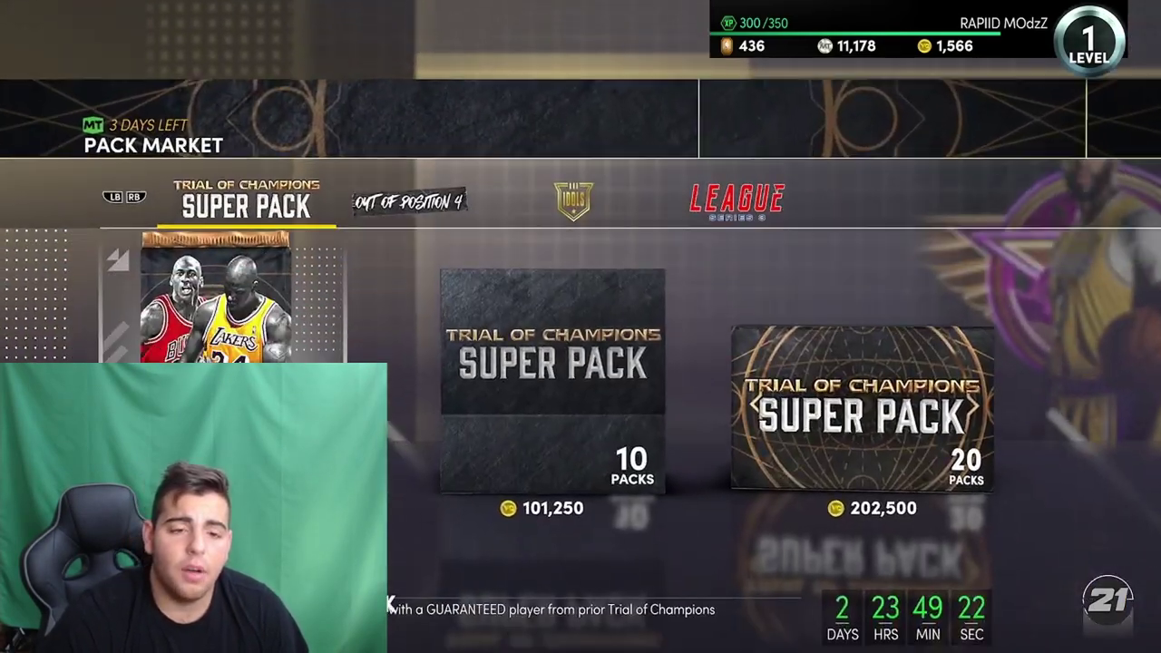
key("Return")
key("Down")
key("Down")
key("Down")
key("Escape")
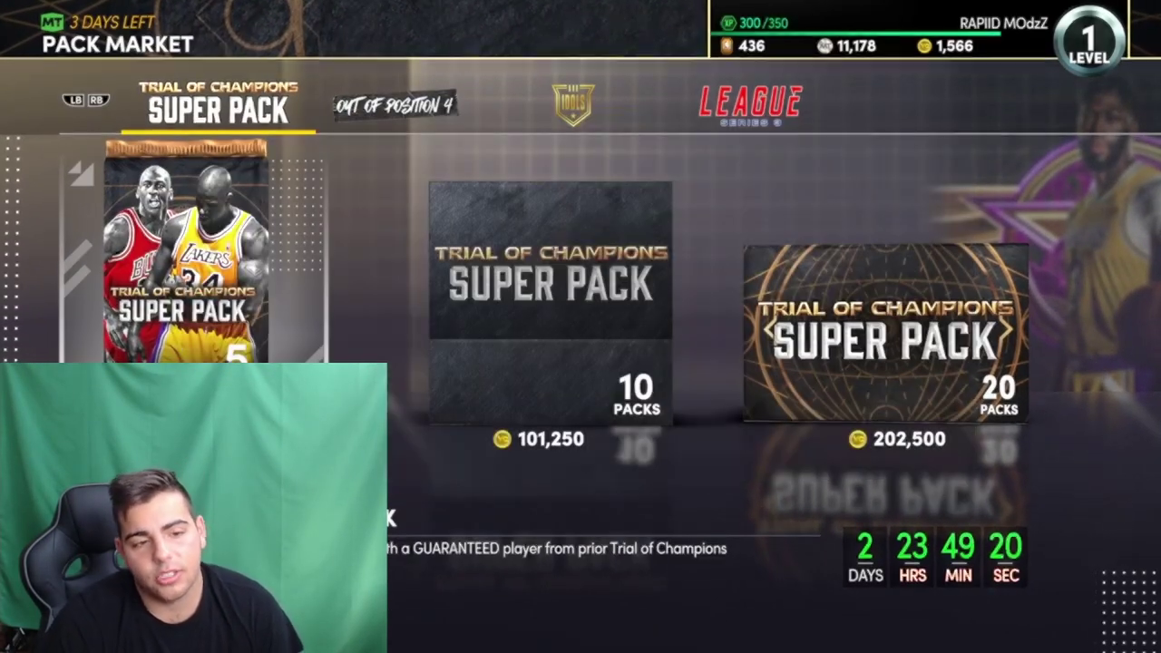